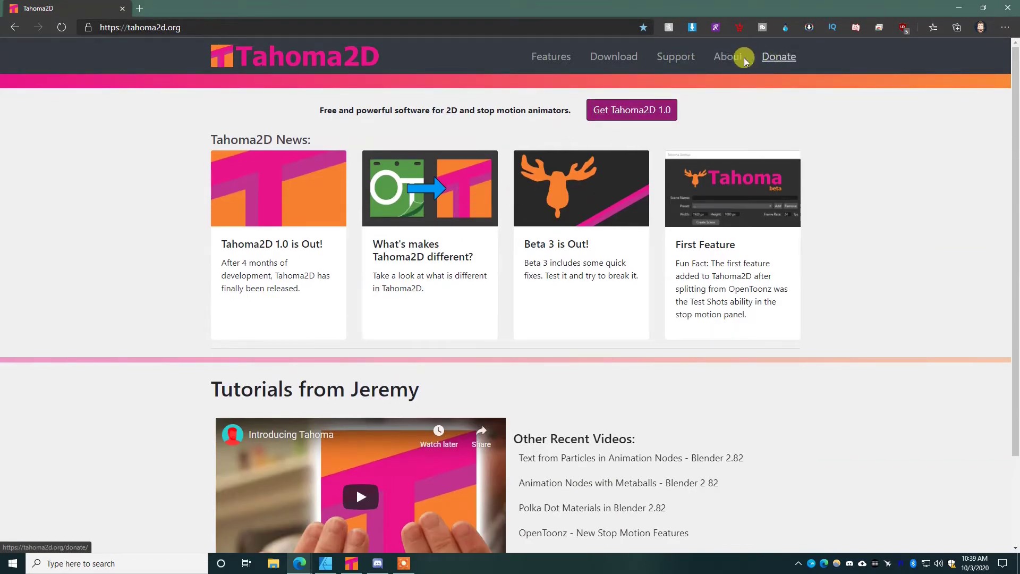
Look over the news and tutorial sections of the Tahoma2D homepage.
{"action": "scroll", "coordinate": [361, 271], "scroll_direction": "down", "scroll_amount": 2}
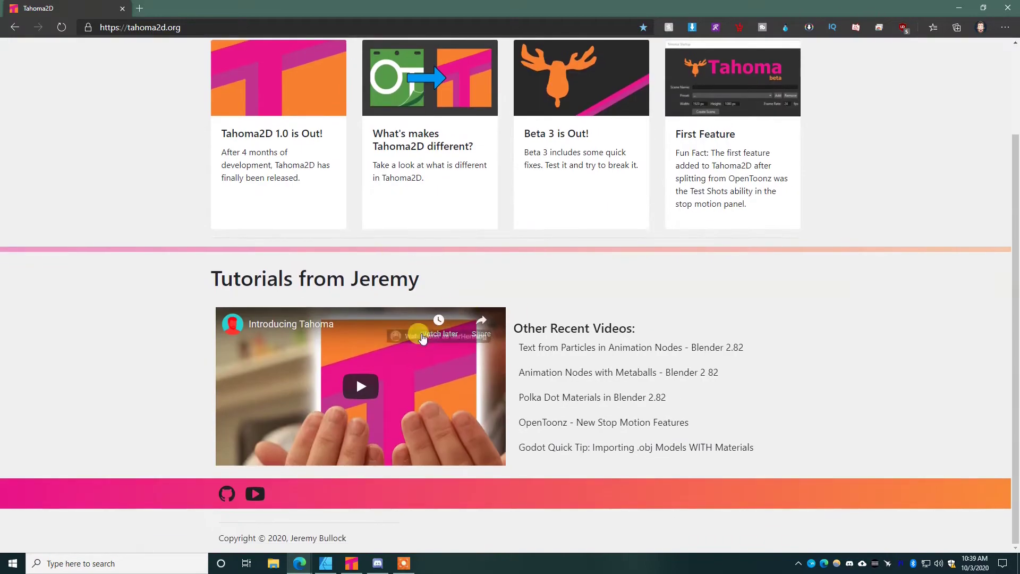
{"action": "scroll", "coordinate": [433, 250], "scroll_direction": "up", "scroll_amount": 2}
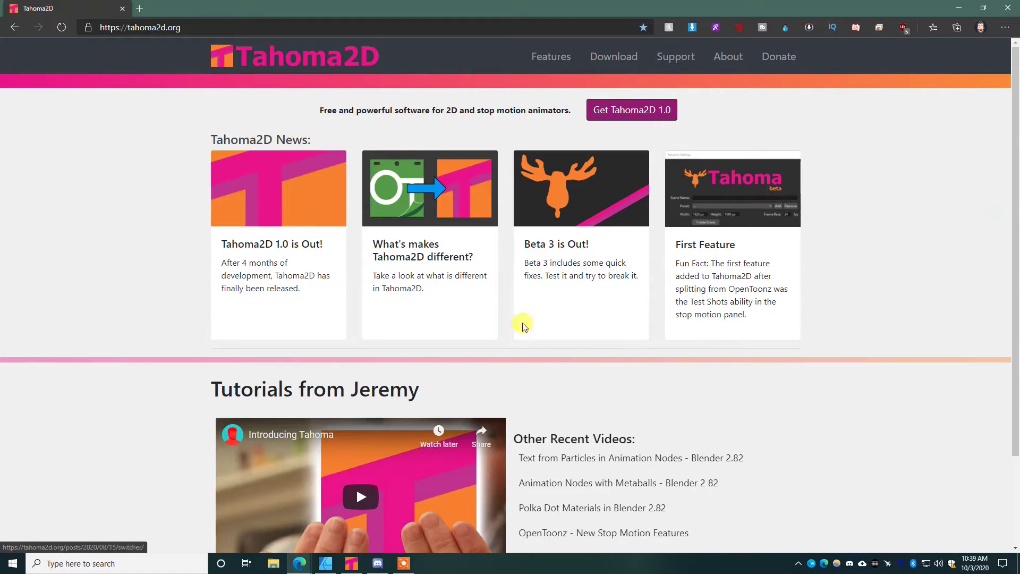
{"action": "scroll", "coordinate": [446, 273], "scroll_direction": "down", "scroll_amount": 2}
{"action": "scroll", "coordinate": [531, 273], "scroll_direction": "up", "scroll_amount": 2}
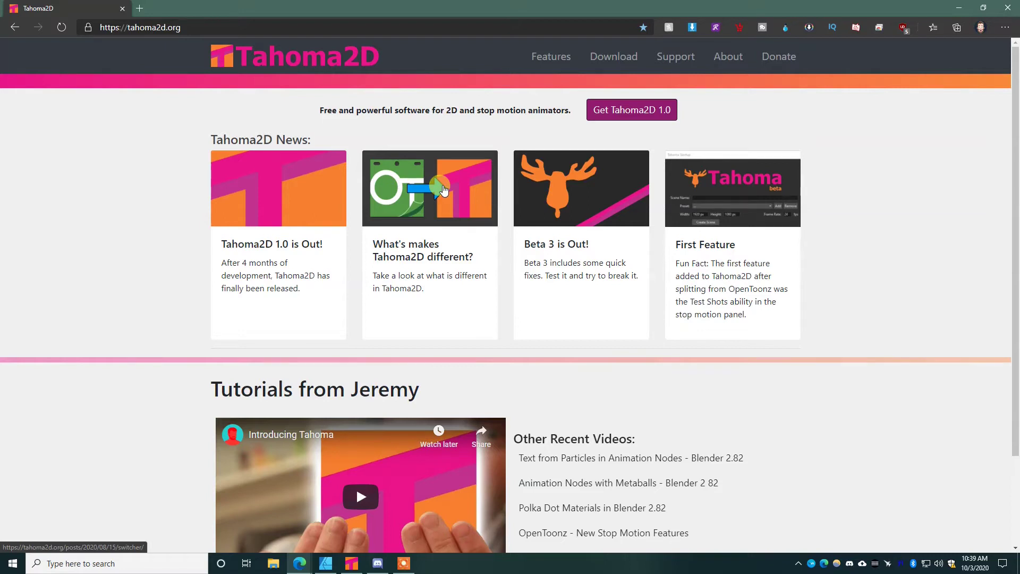
Switch to Tahoma, dismiss the startup dialog and bring the whole camera frame of the empty scene into view.
{"action": "left_click", "coordinate": [351, 563]}
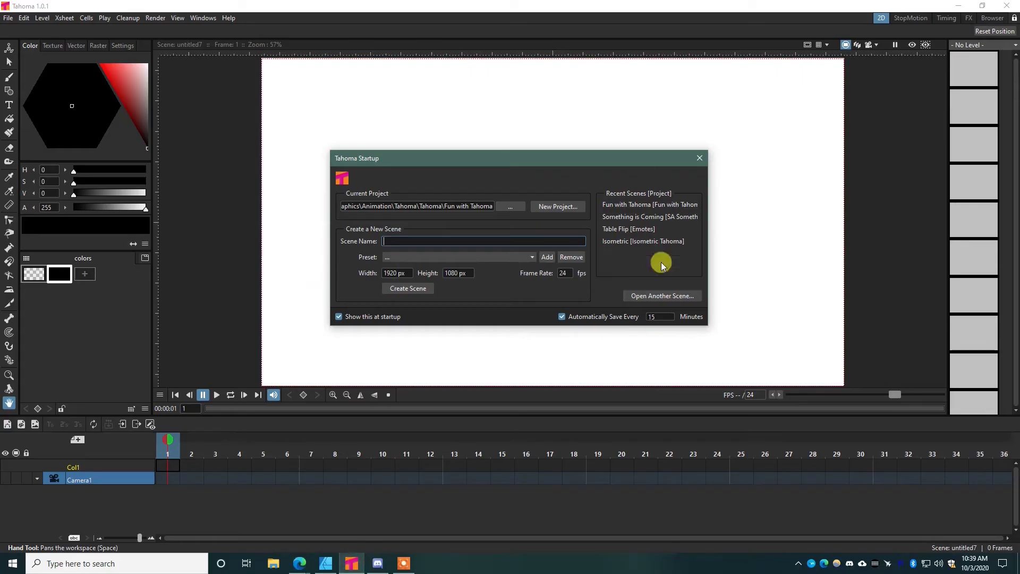
{"action": "left_click", "coordinate": [700, 157]}
{"action": "scroll", "coordinate": [467, 178], "scroll_direction": "down", "scroll_amount": 3}
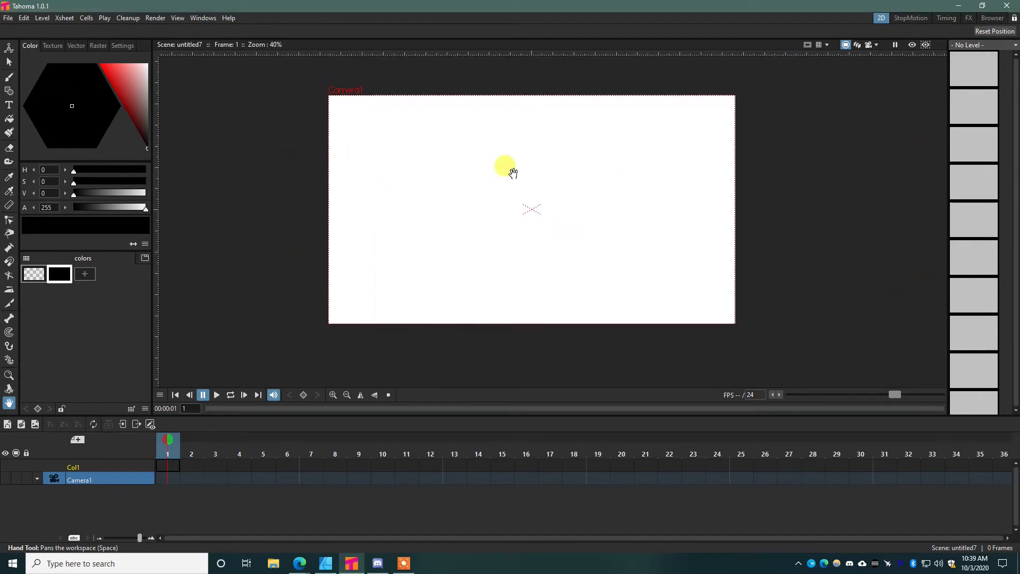
{"action": "left_click_drag", "start_coordinate": [602, 159], "coordinate": [561, 185]}
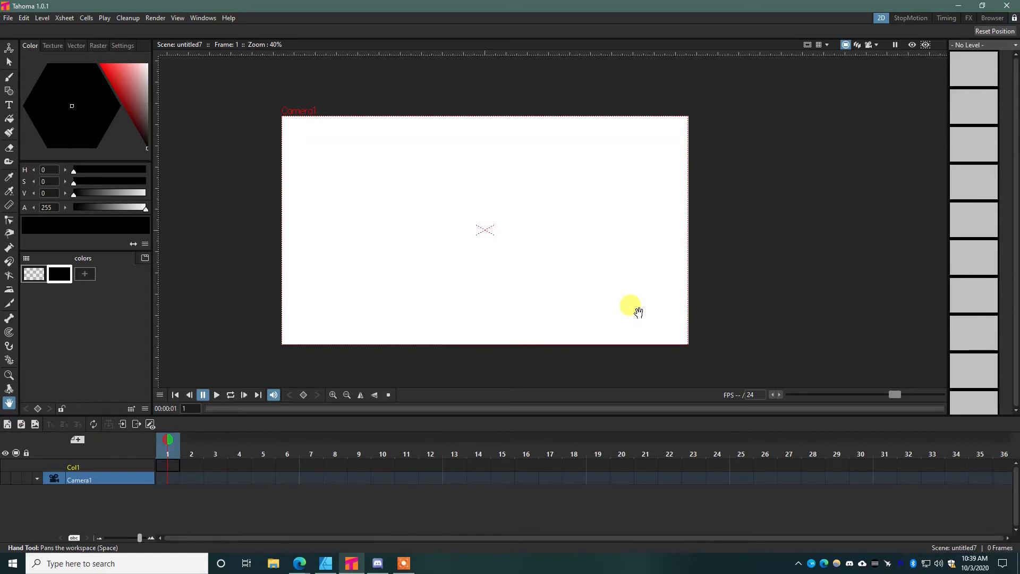
Load the existing scene Something is Coming from the SA Something is Coming project.
{"action": "left_click", "coordinate": [8, 18]}
{"action": "left_click", "coordinate": [14, 36]}
{"action": "scroll", "coordinate": [394, 212], "scroll_direction": "up", "scroll_amount": 3}
{"action": "left_click", "coordinate": [353, 228]}
{"action": "scroll", "coordinate": [352, 228], "scroll_direction": "up", "scroll_amount": 1}
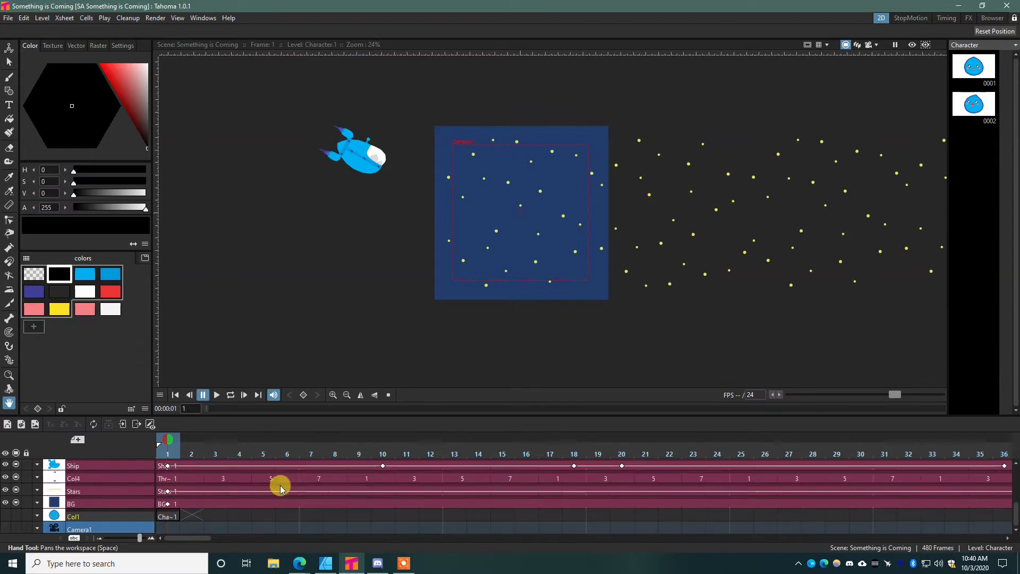
Toggle the timeline to the vertical Xsheet orientation and back to the horizontal layout.
{"action": "right_click", "coordinate": [120, 471]}
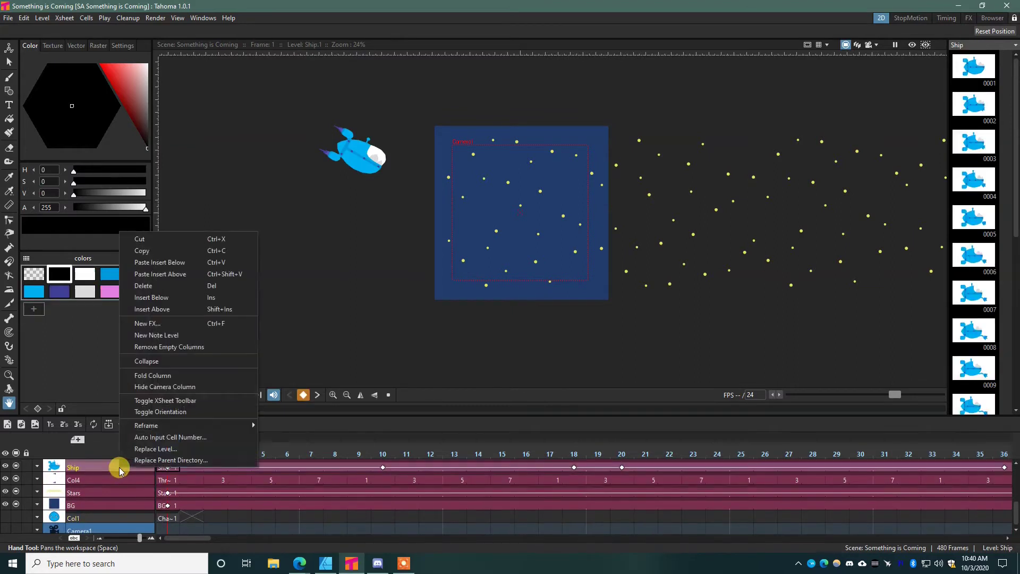
{"action": "left_click", "coordinate": [203, 411]}
{"action": "right_click", "coordinate": [112, 437]}
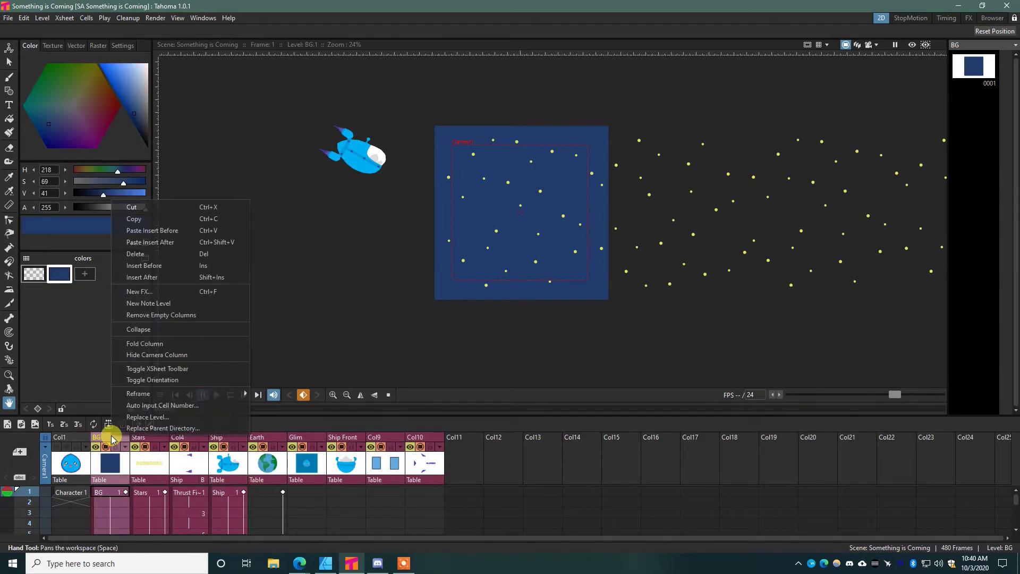
{"action": "left_click", "coordinate": [159, 379]}
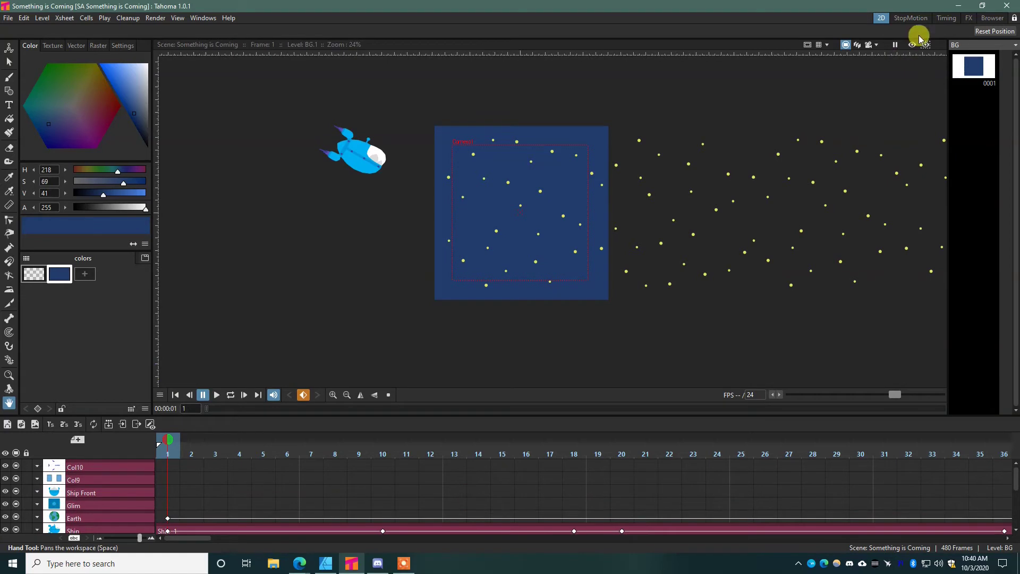
Look through the StopMotion, Timing, FX and Browser workspaces, and return to the 2D workspace.
{"action": "left_click", "coordinate": [909, 18]}
{"action": "left_click", "coordinate": [946, 18]}
{"action": "left_click", "coordinate": [969, 18]}
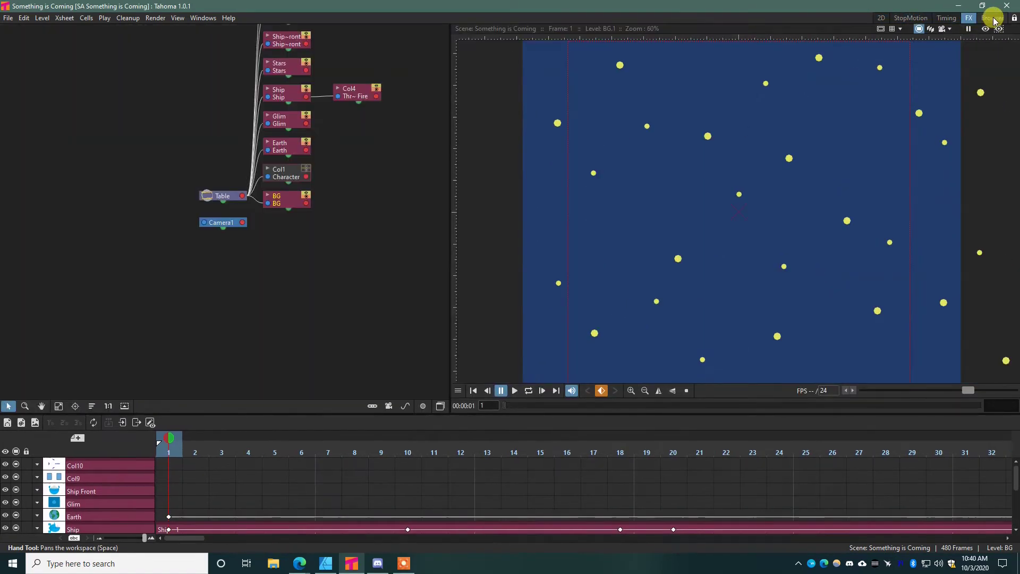
{"action": "left_click", "coordinate": [992, 18]}
{"action": "left_click", "coordinate": [881, 18]}
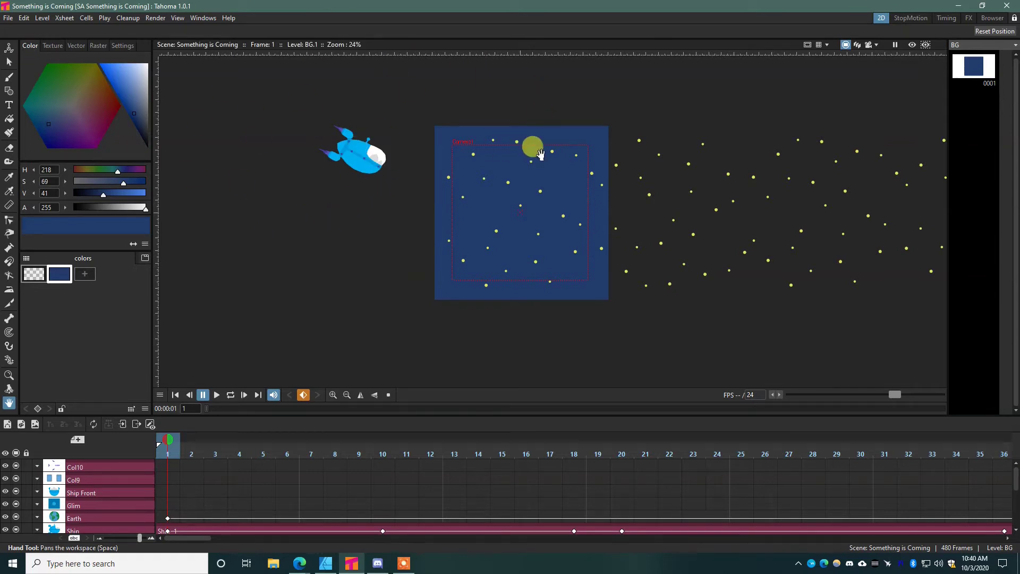
Activate the Brush tool to show its options and play the Something is Coming scene in a loop.
{"action": "scroll", "coordinate": [511, 149], "scroll_direction": "up", "scroll_amount": 3}
{"action": "scroll", "coordinate": [477, 210], "scroll_direction": "down", "scroll_amount": 2}
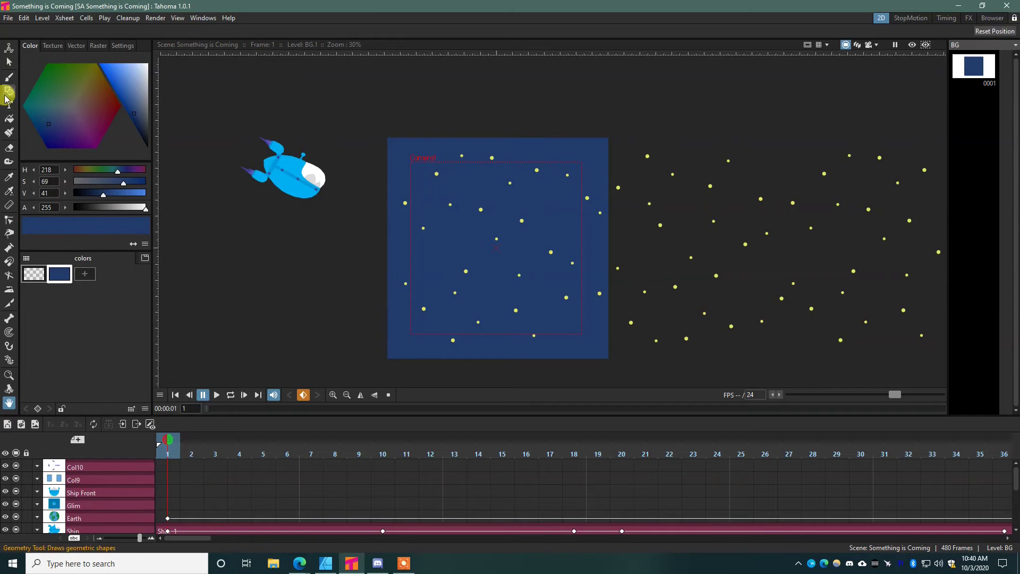
{"action": "left_click", "coordinate": [9, 78]}
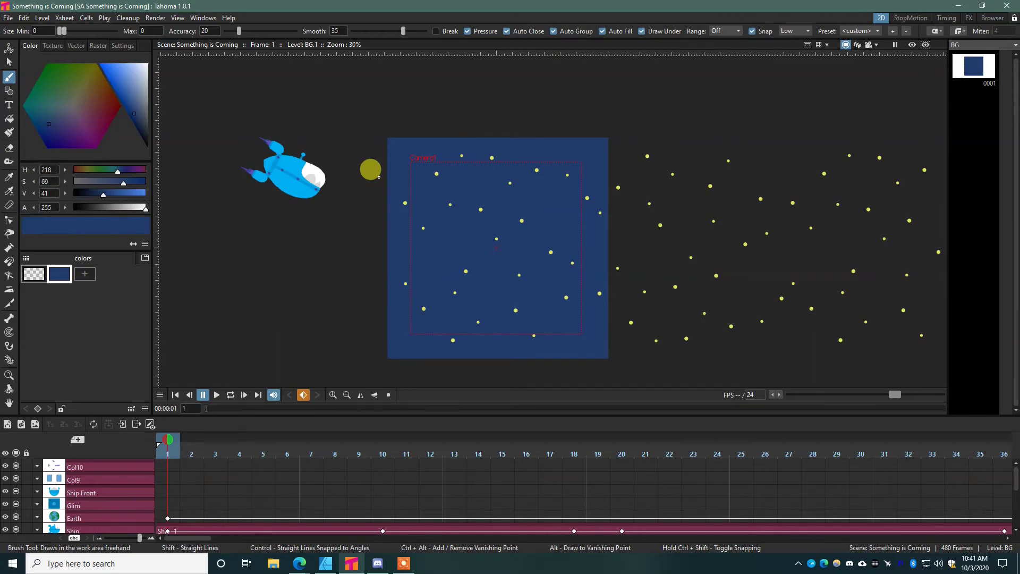
{"action": "key", "text": "l"}
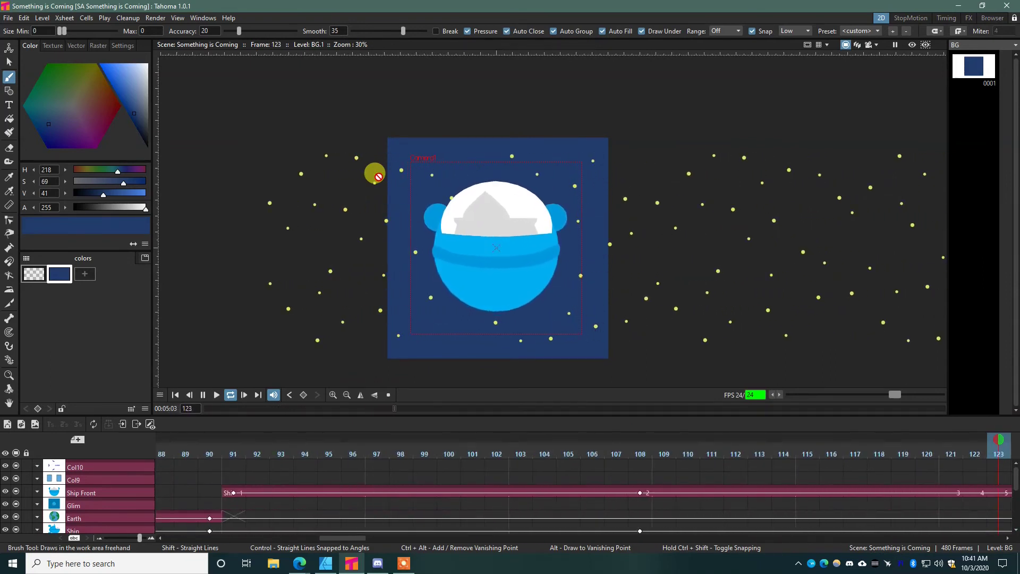
Load the Table Flip scene from the Emotes project and play its character animation in a loop, pausing and resuming it.
{"action": "left_click", "coordinate": [9, 18]}
{"action": "left_click", "coordinate": [31, 37]}
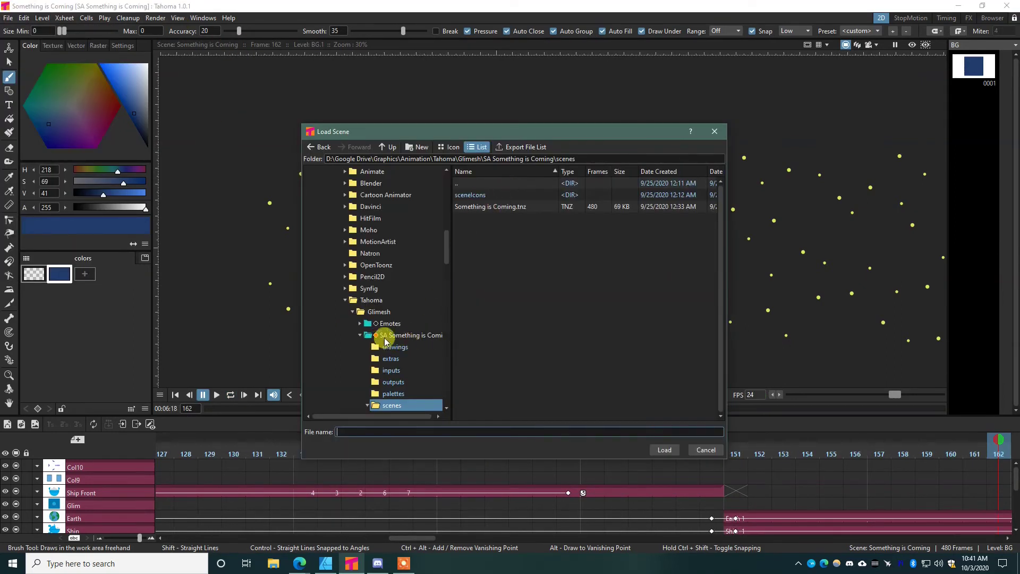
{"action": "left_click", "coordinate": [388, 323]}
{"action": "scroll", "coordinate": [401, 360], "scroll_direction": "down", "scroll_amount": 1}
{"action": "left_click", "coordinate": [394, 358]}
{"action": "double_click", "coordinate": [523, 204]}
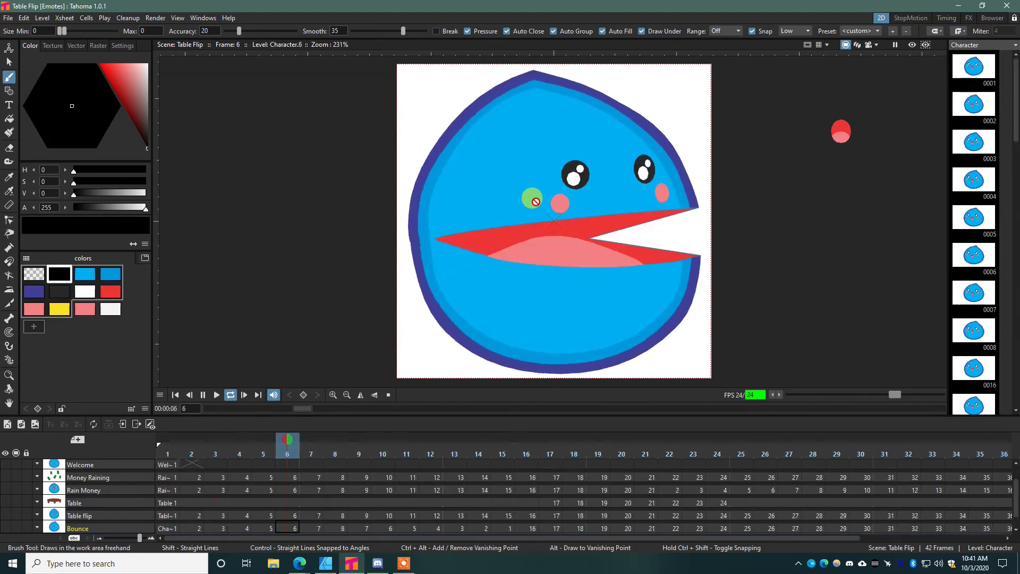
{"action": "key", "text": "space"}
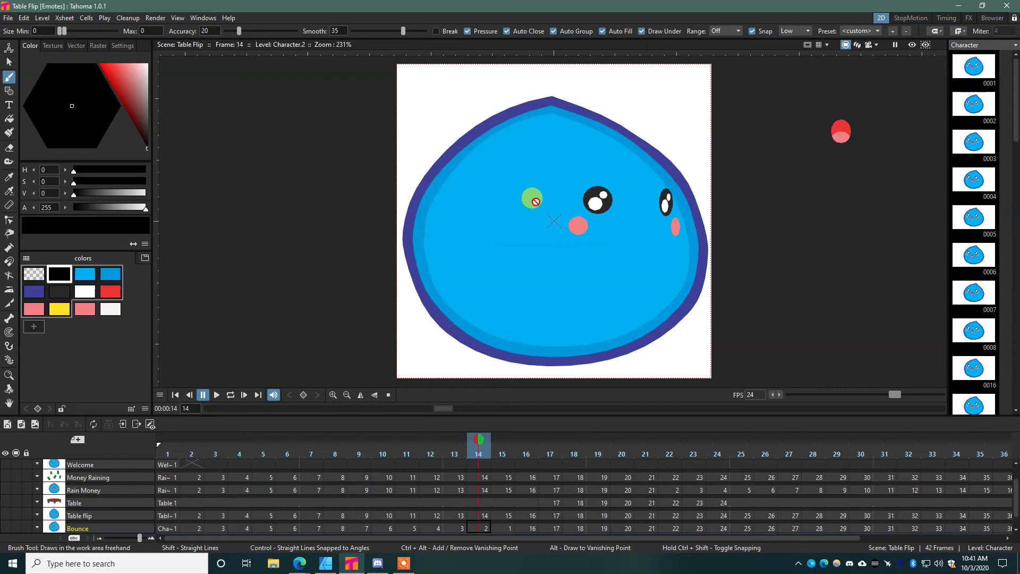
{"action": "key", "text": "space"}
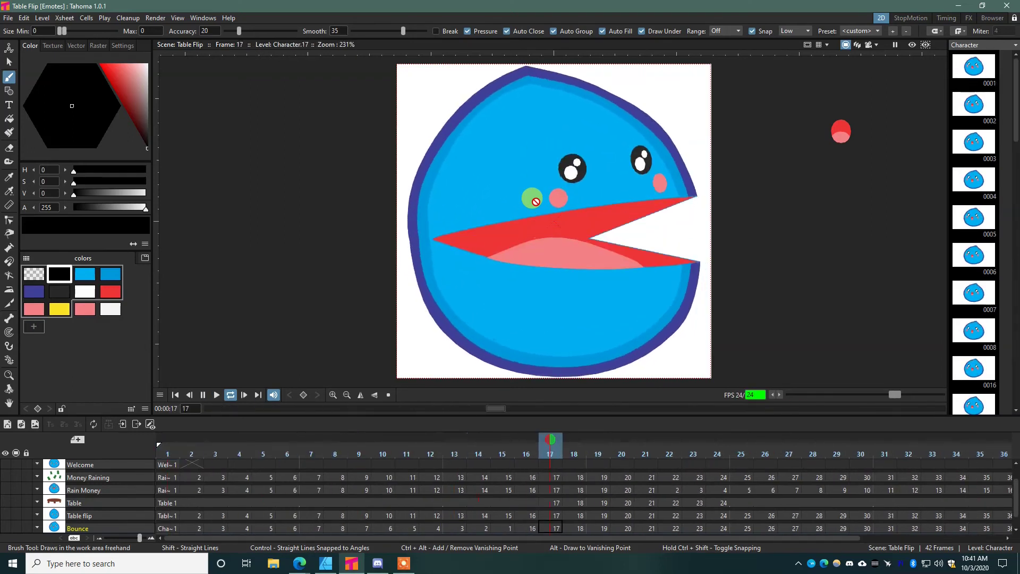